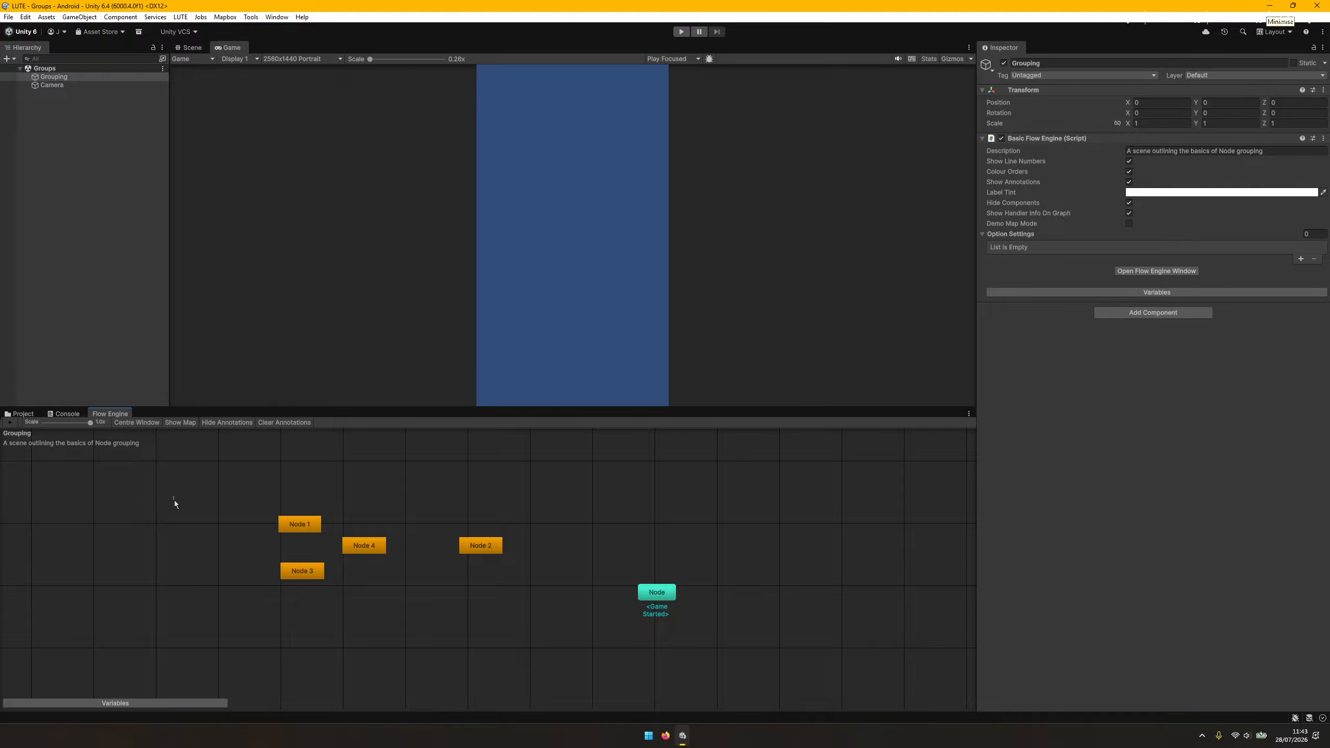
Group Node 1, Node 3 and Node 4 together in the flow graph.
left_click_drag(181, 508, 155, 475)
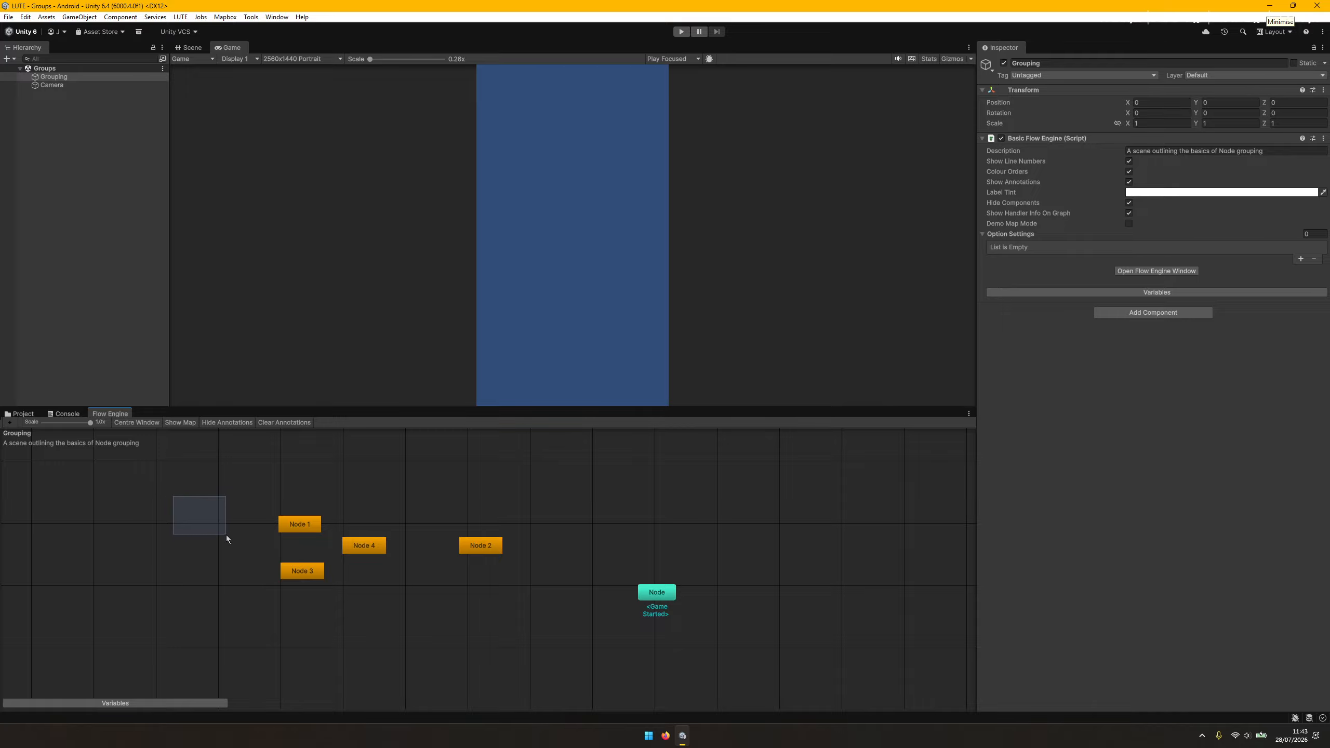
left_click_drag(227, 535, 424, 603)
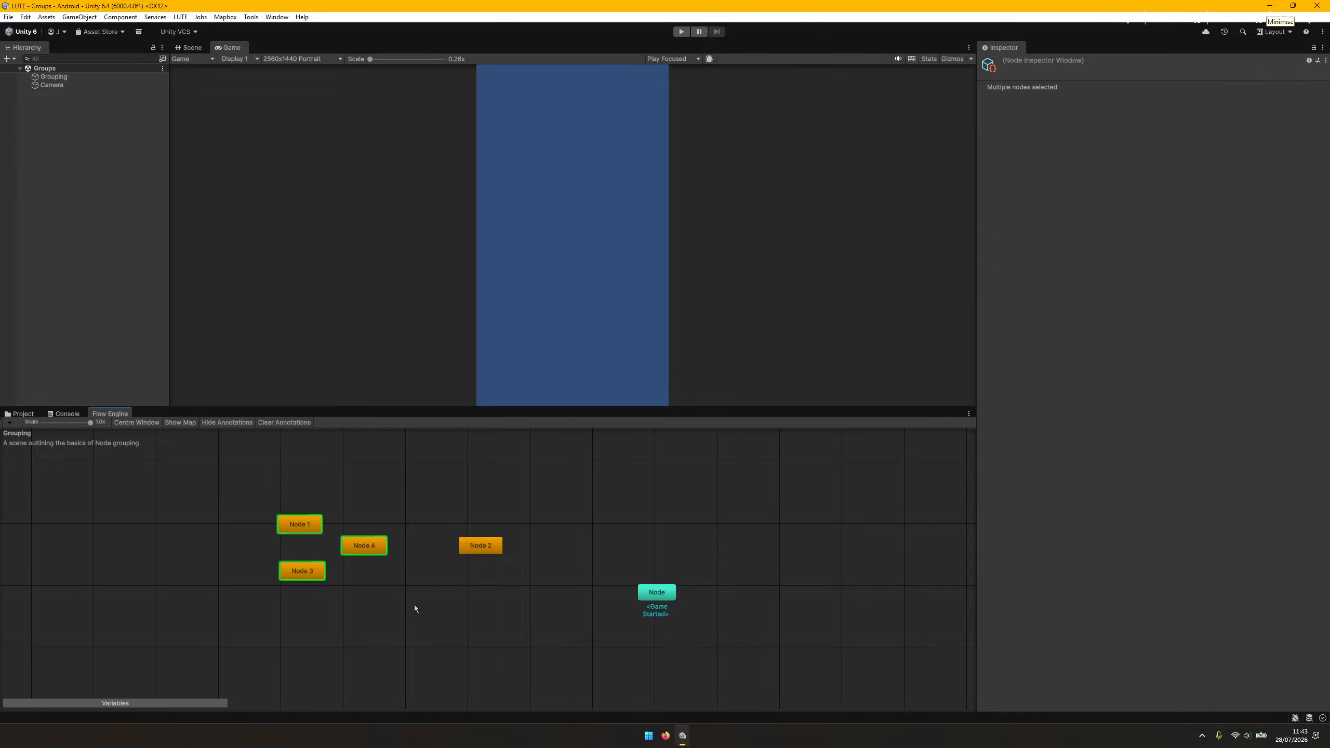
right_click(356, 545)
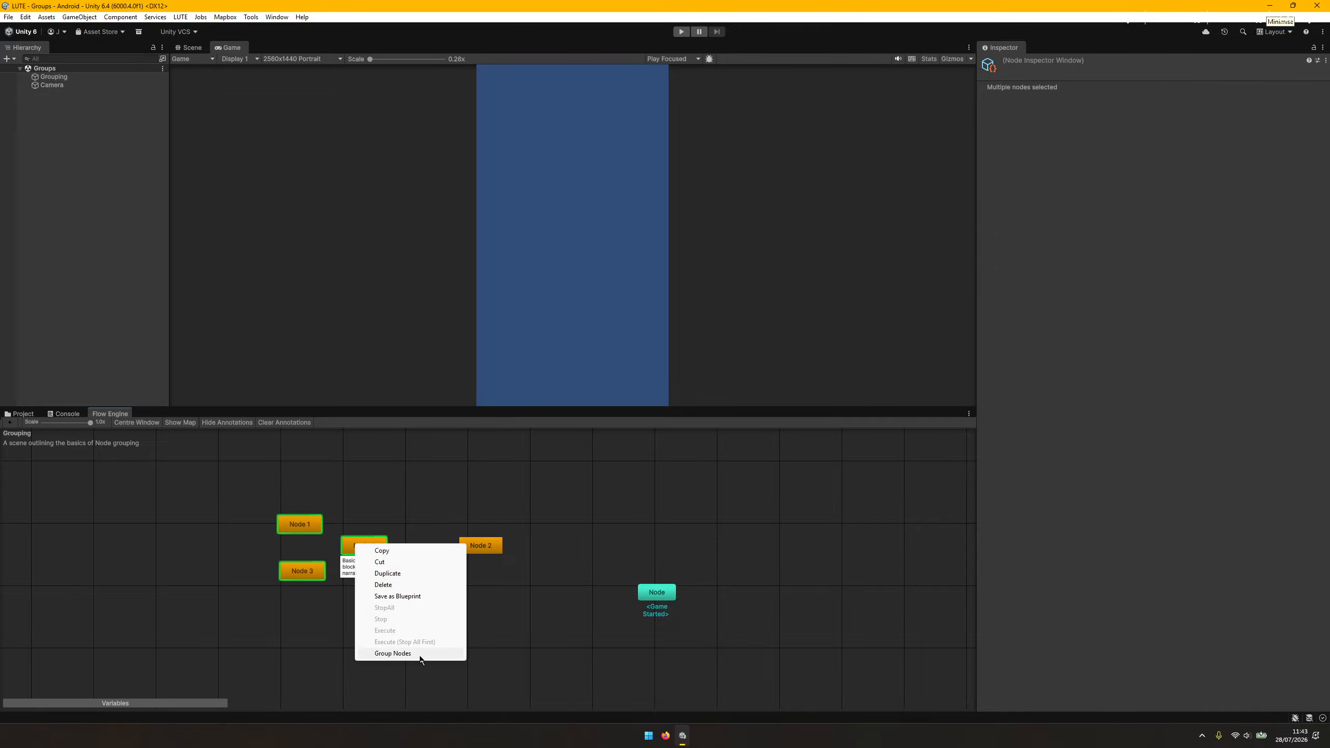
left_click(398, 654)
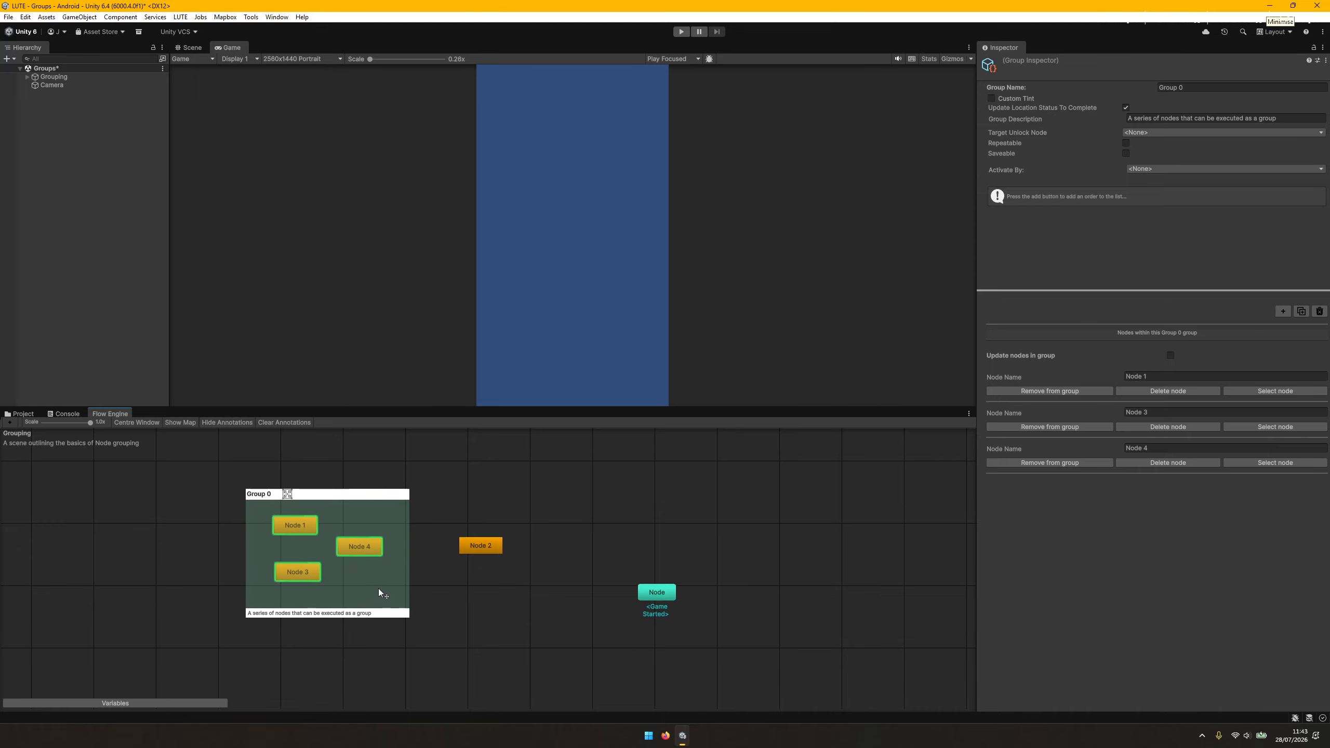
left_click_drag(379, 589, 378, 589)
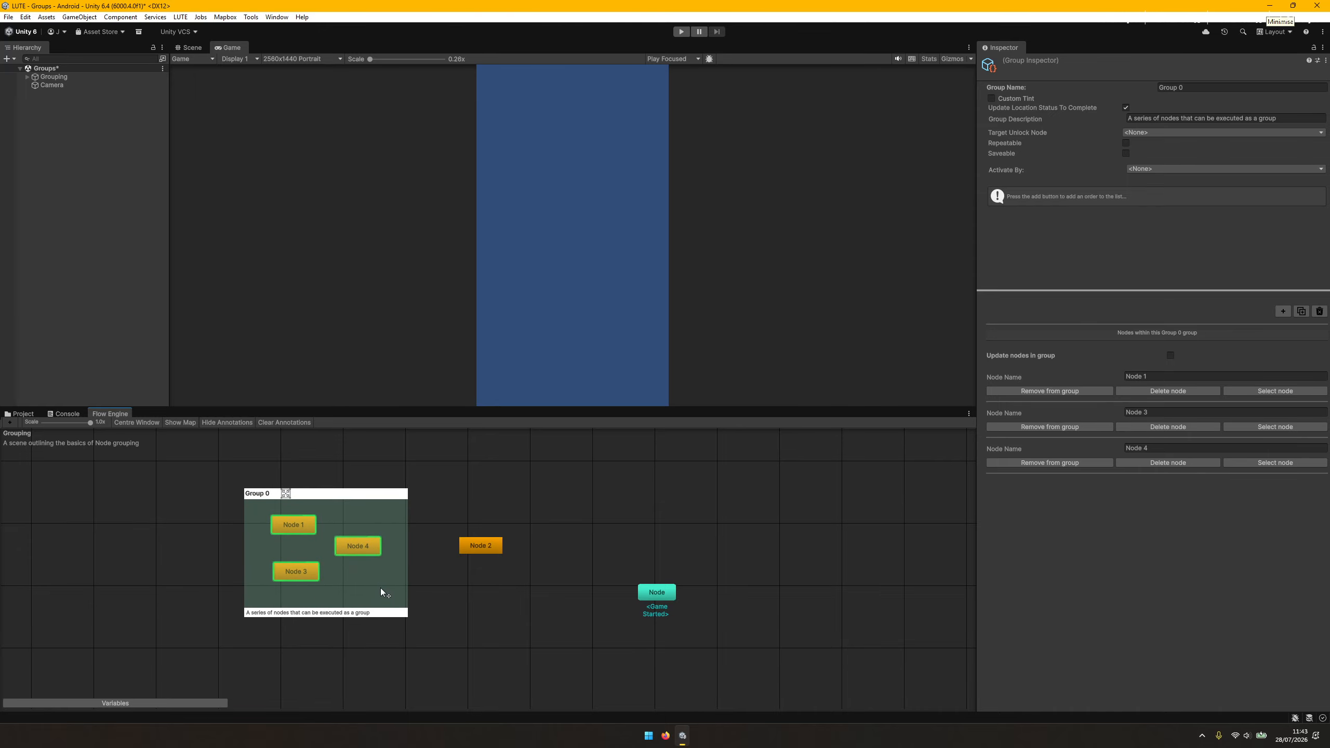
Check the child objects of Grouping in the scene hierarchy, and nudge the new group slightly in the graph.
left_click(27, 77)
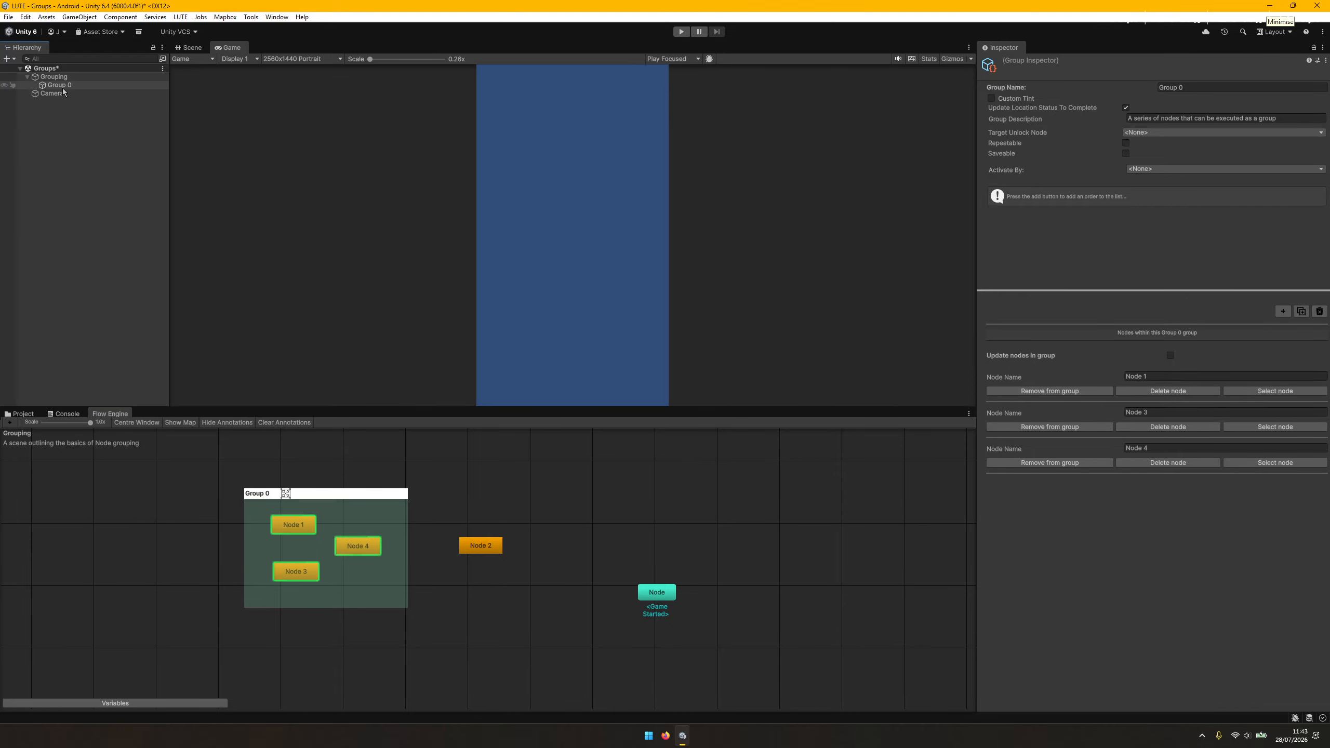
left_click(27, 76)
left_click_drag(353, 562, 344, 560)
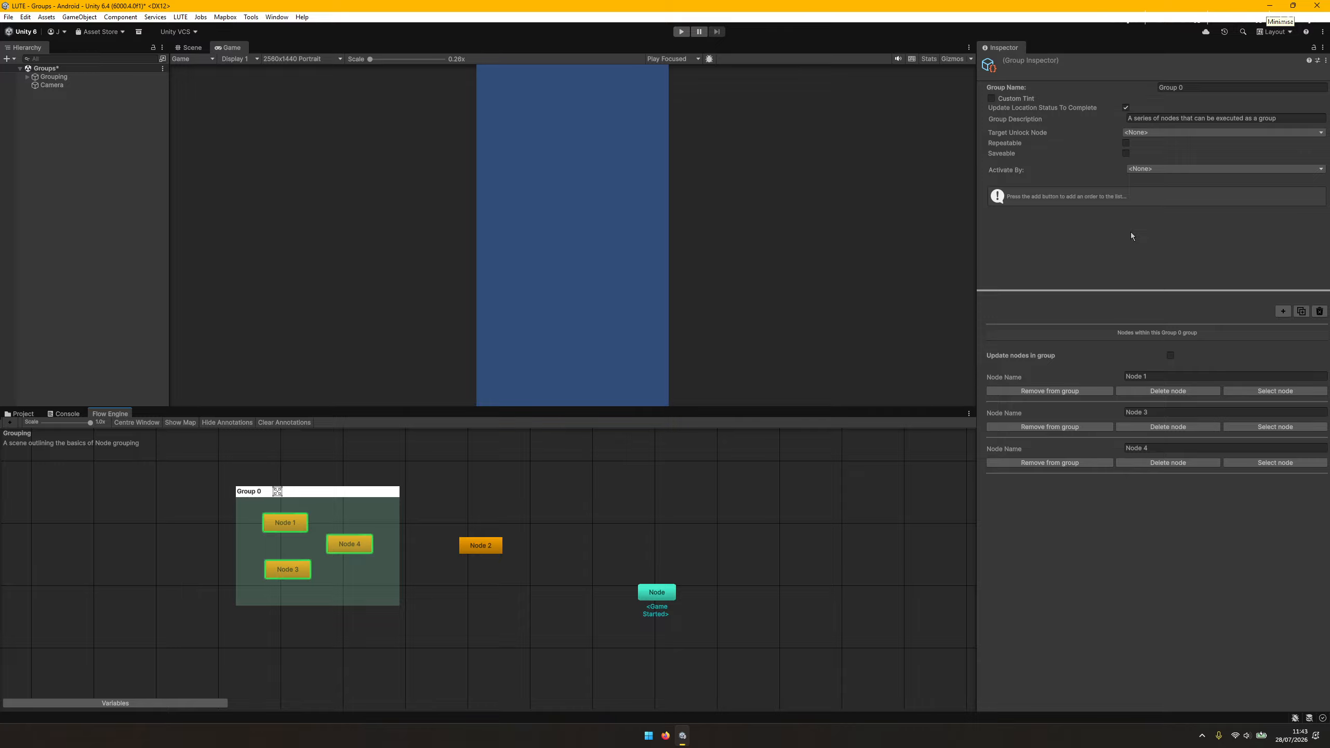
Rename the group as Group Example and give it a translucent red custom tint, FF2828 with alpha 78.
left_click(1189, 87)
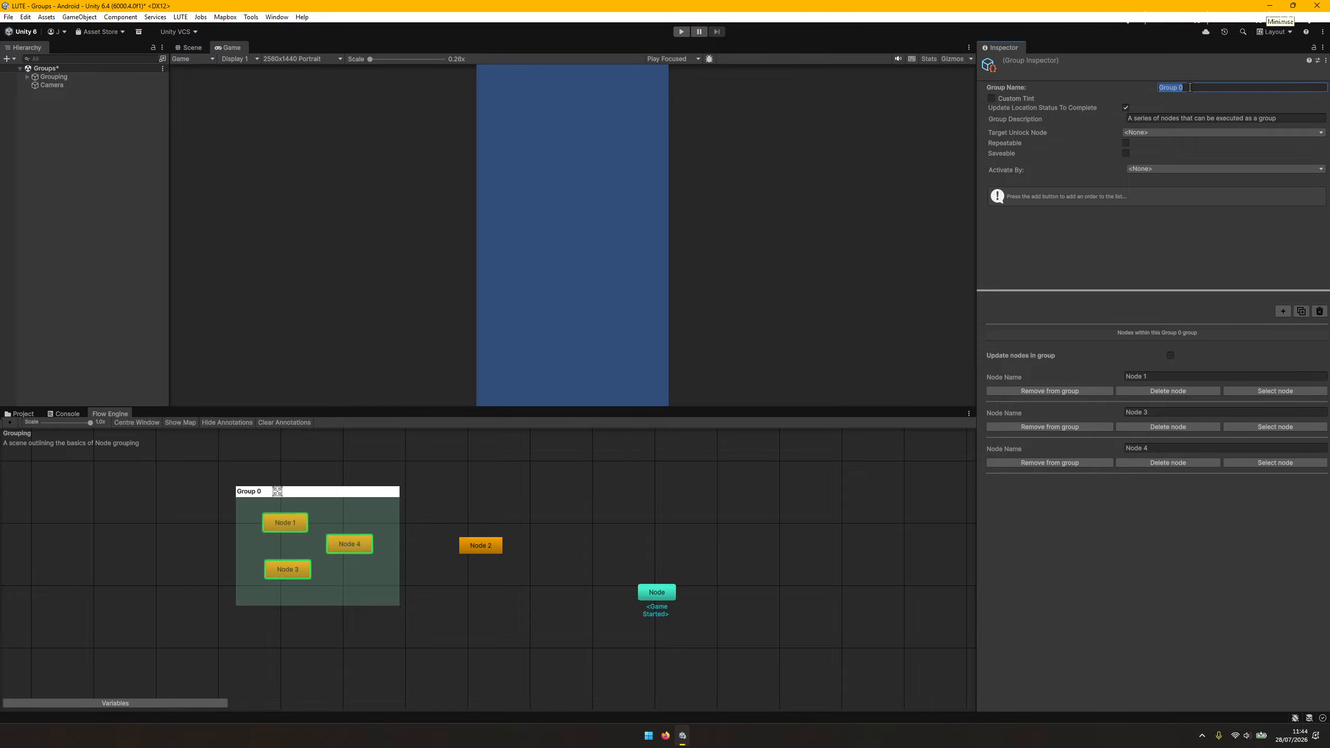
type("Group Example")
left_click(1016, 99)
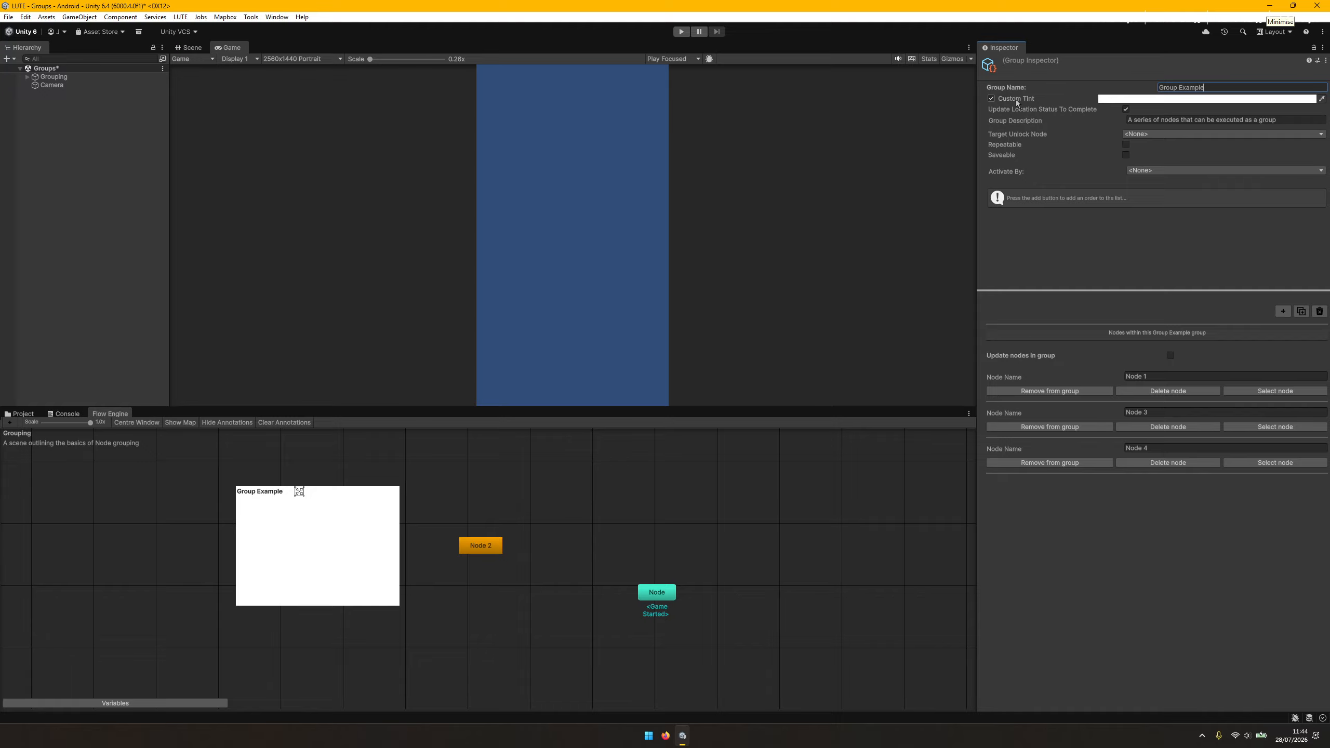
left_click(1135, 100)
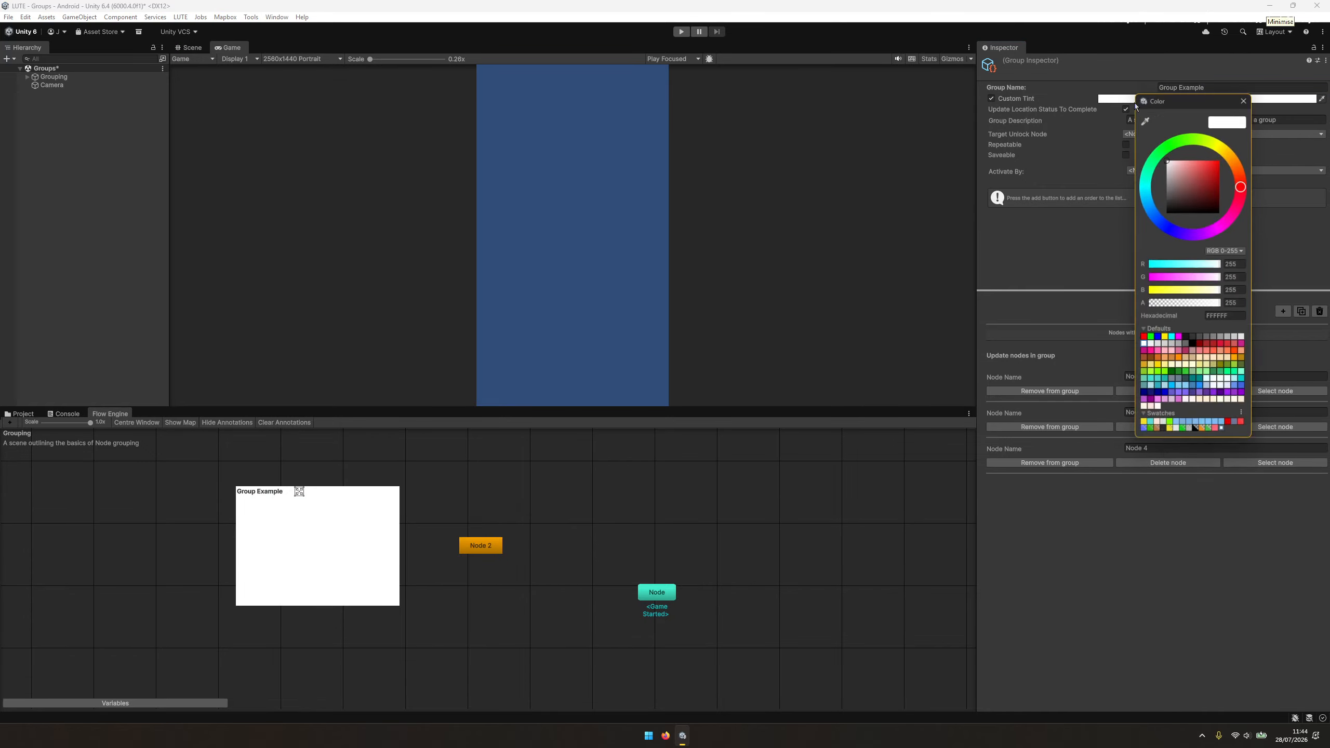
left_click_drag(1205, 305, 1172, 305)
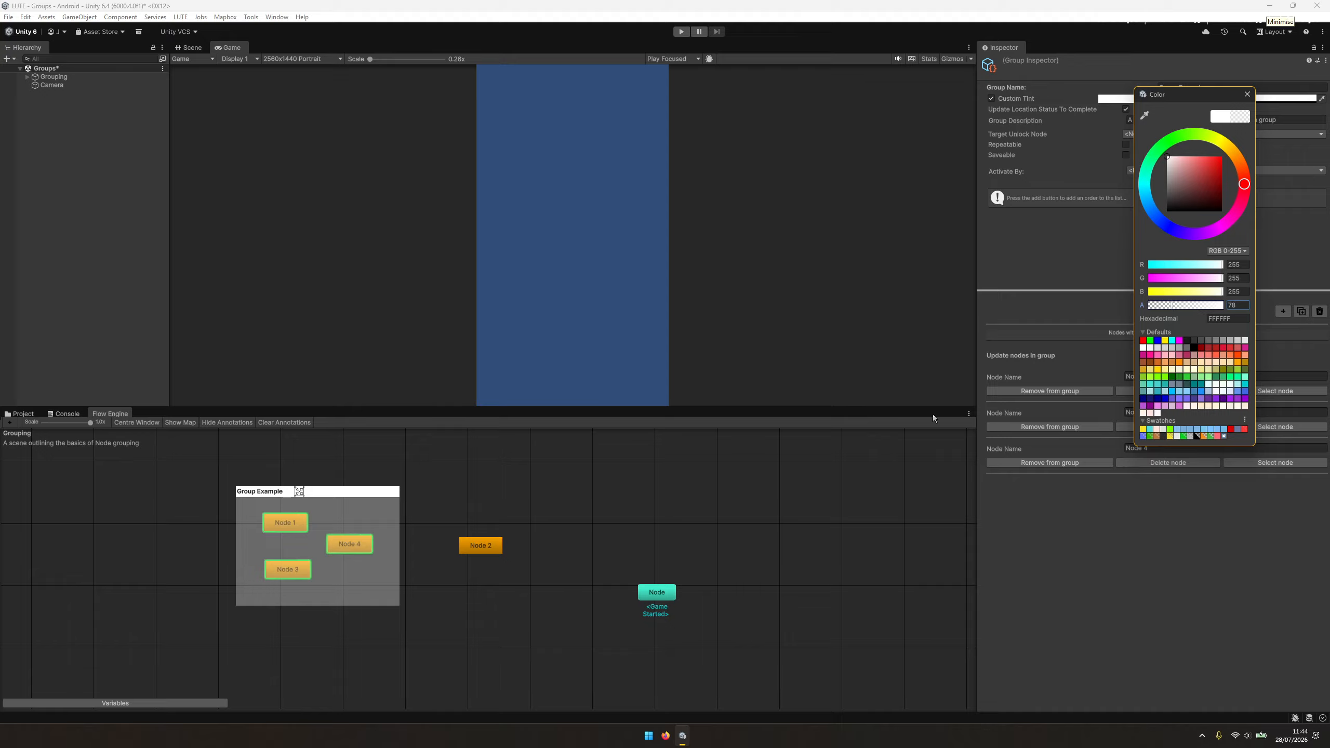
left_click(1214, 157)
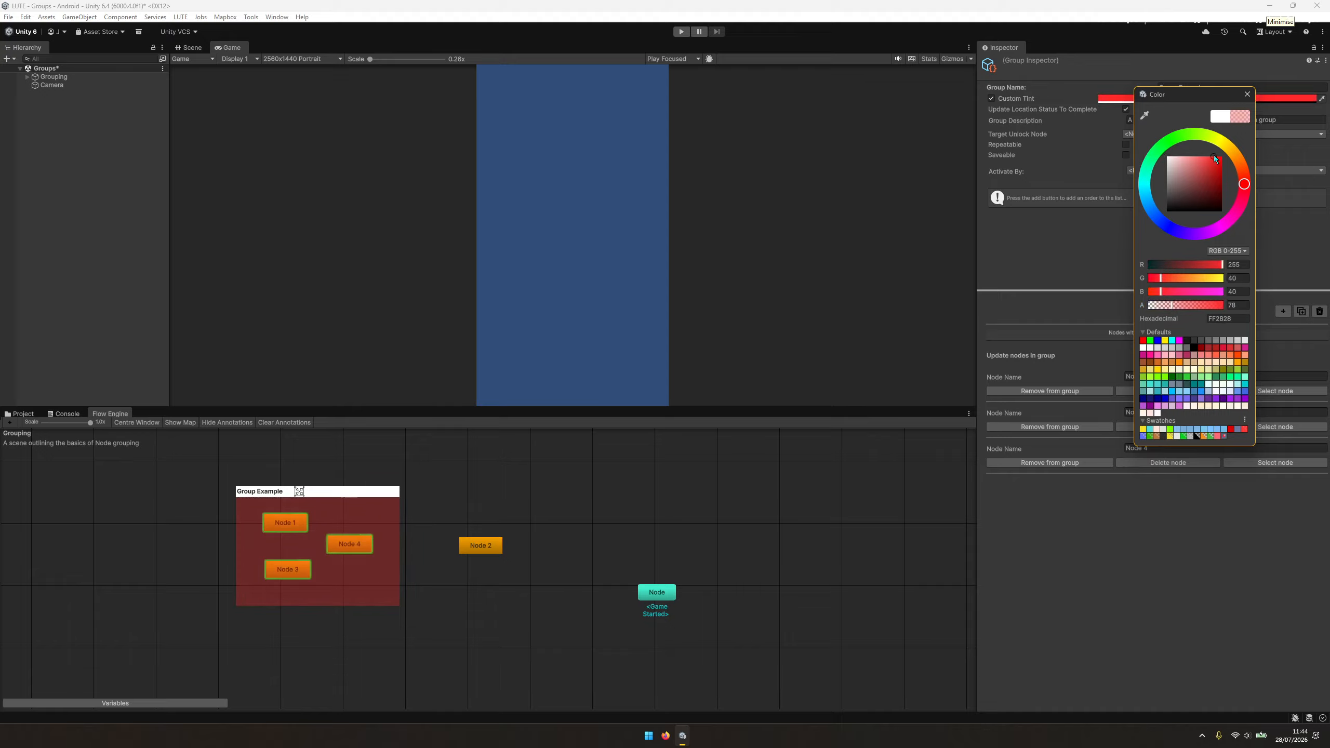
left_click(1089, 248)
Set the group's description to "An example of Nodes in a group" and move the whole group slightly up and left in the graph.
left_click(1200, 120)
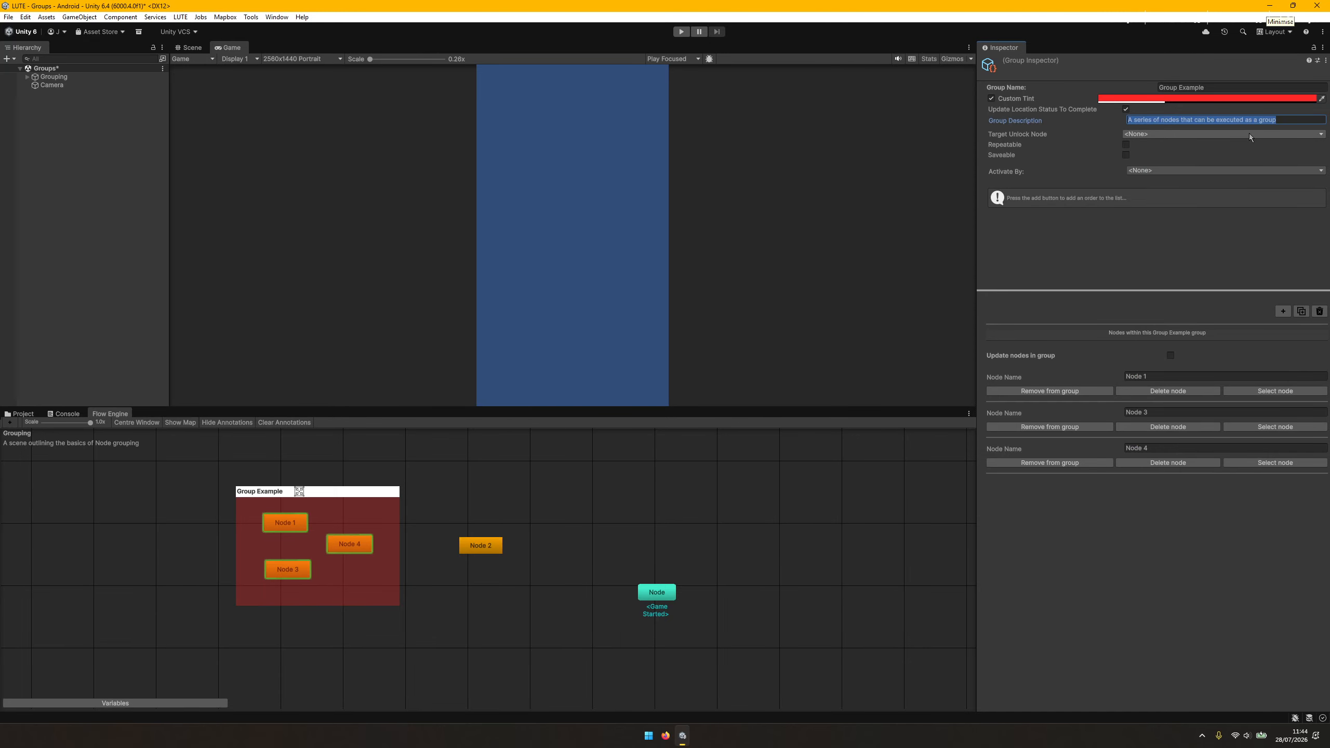
type("An example of Node")
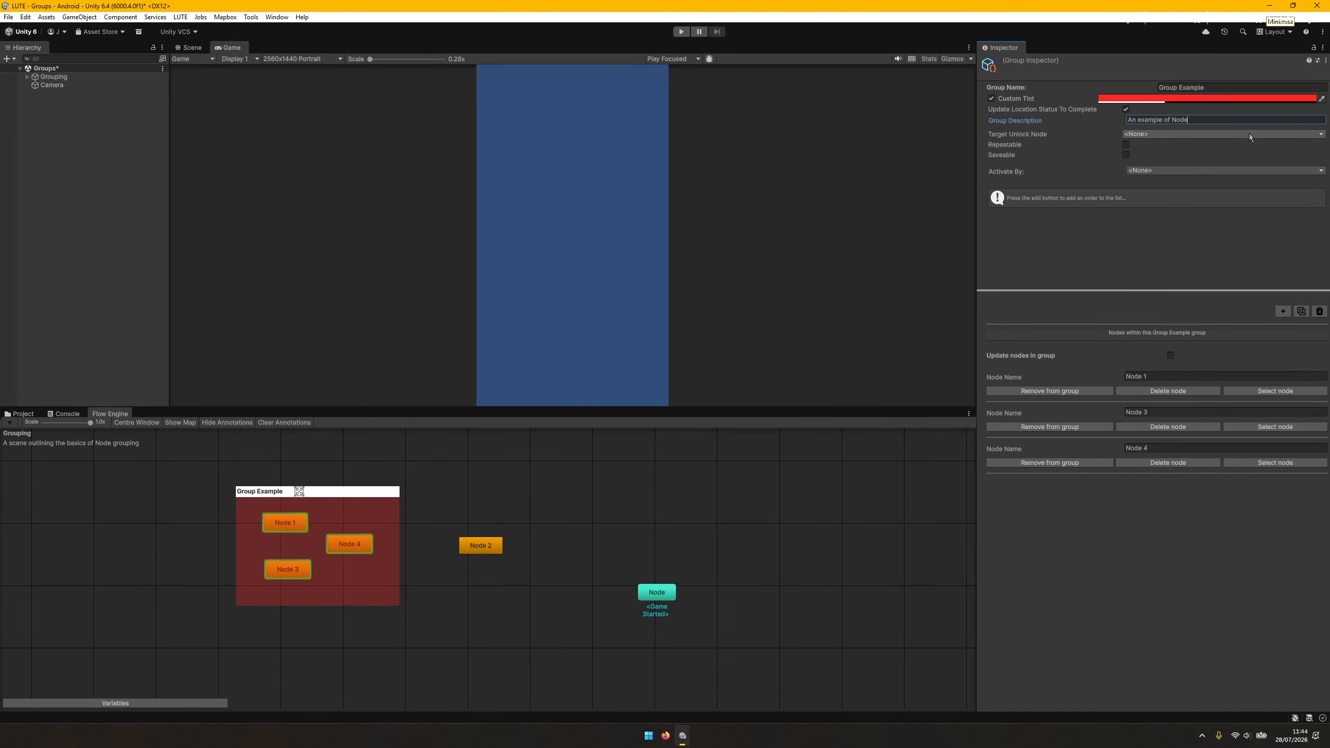
type("s in ago")
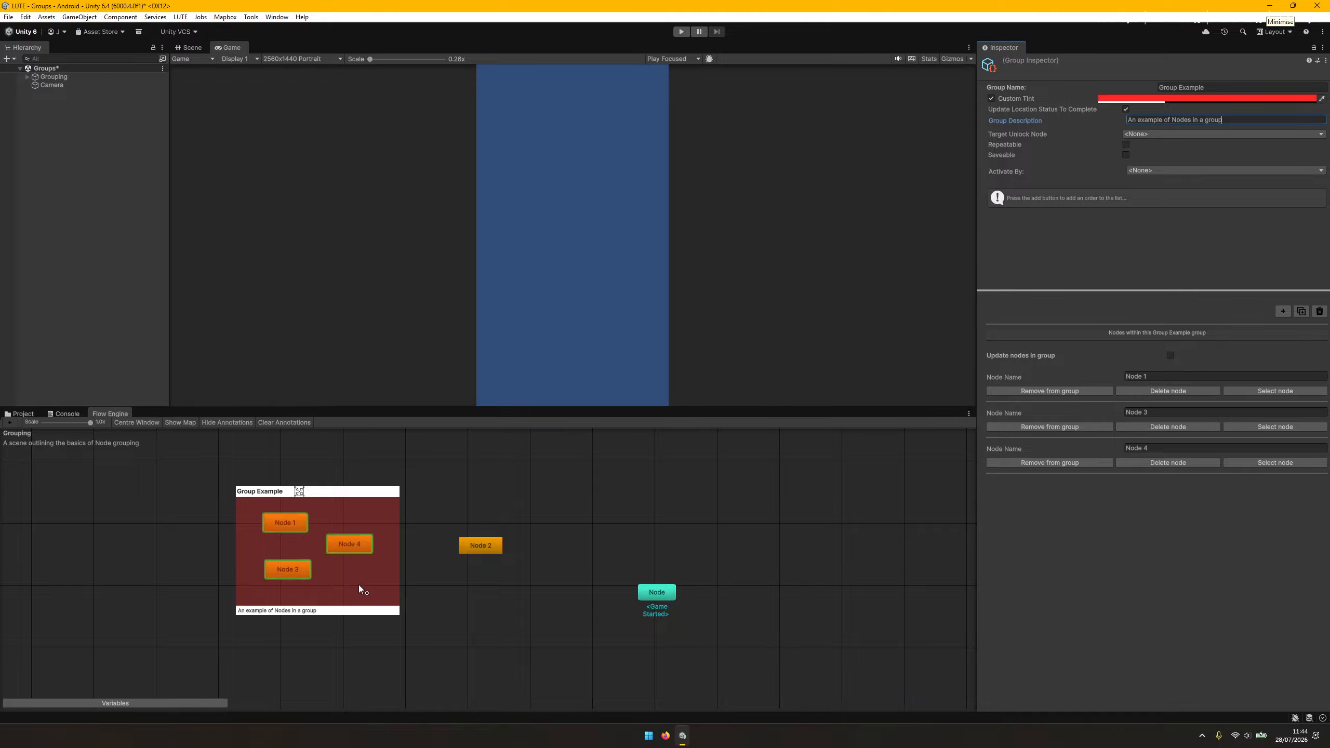
left_click_drag(364, 583, 321, 540)
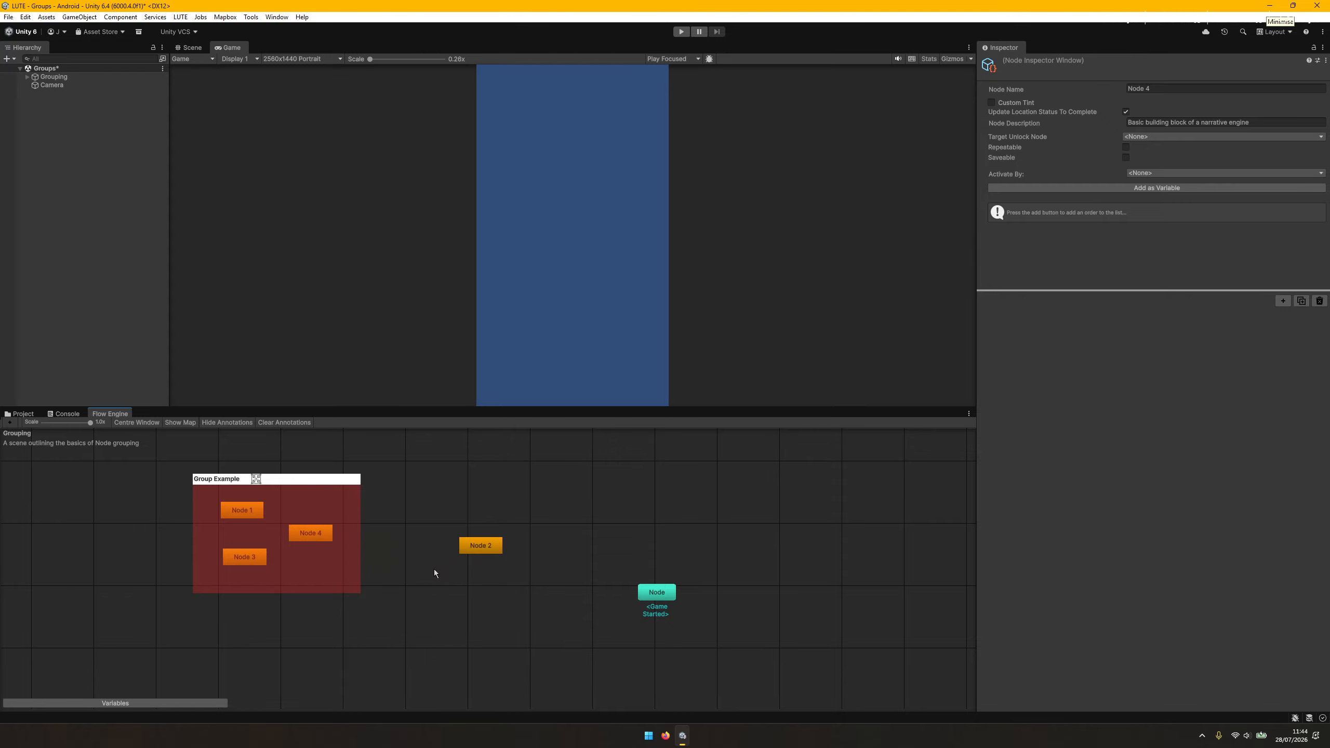
Bring Node 2 closer to Group Example and add it to that group.
left_click_drag(477, 549, 412, 543)
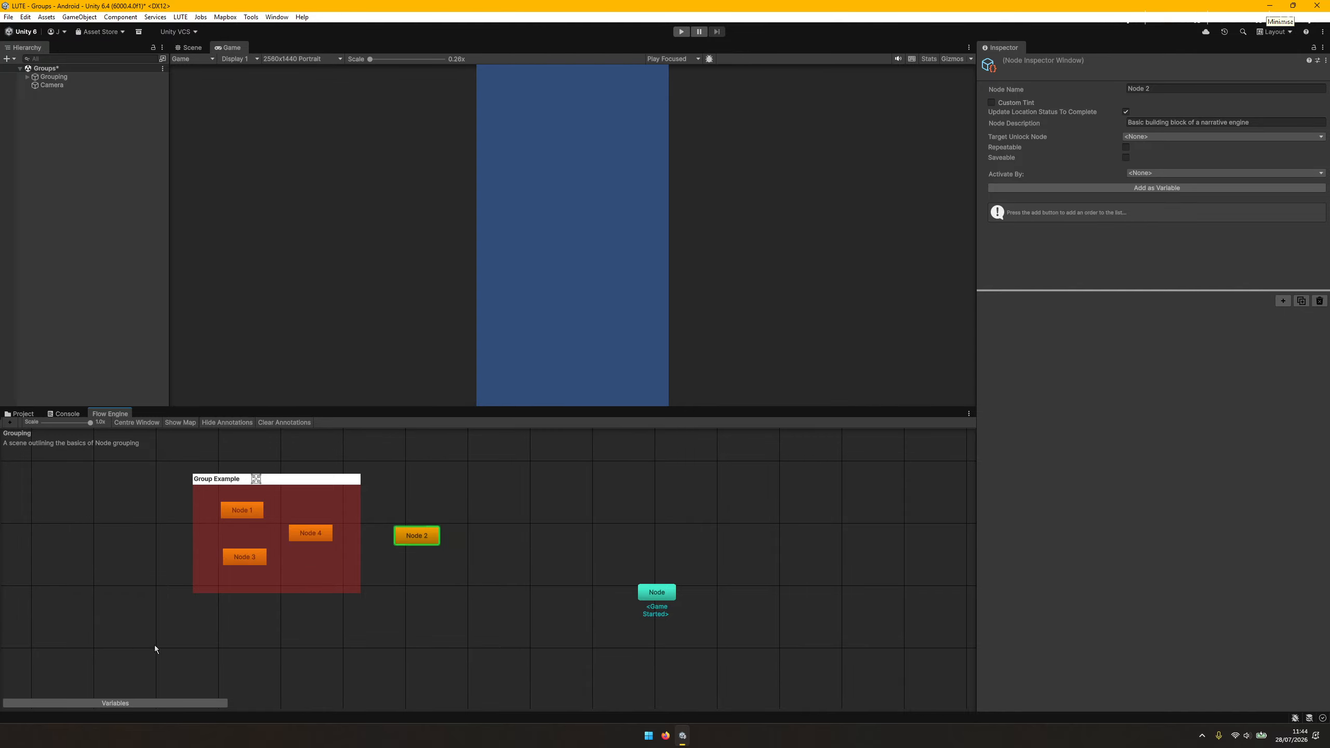
left_click_drag(149, 647, 460, 459)
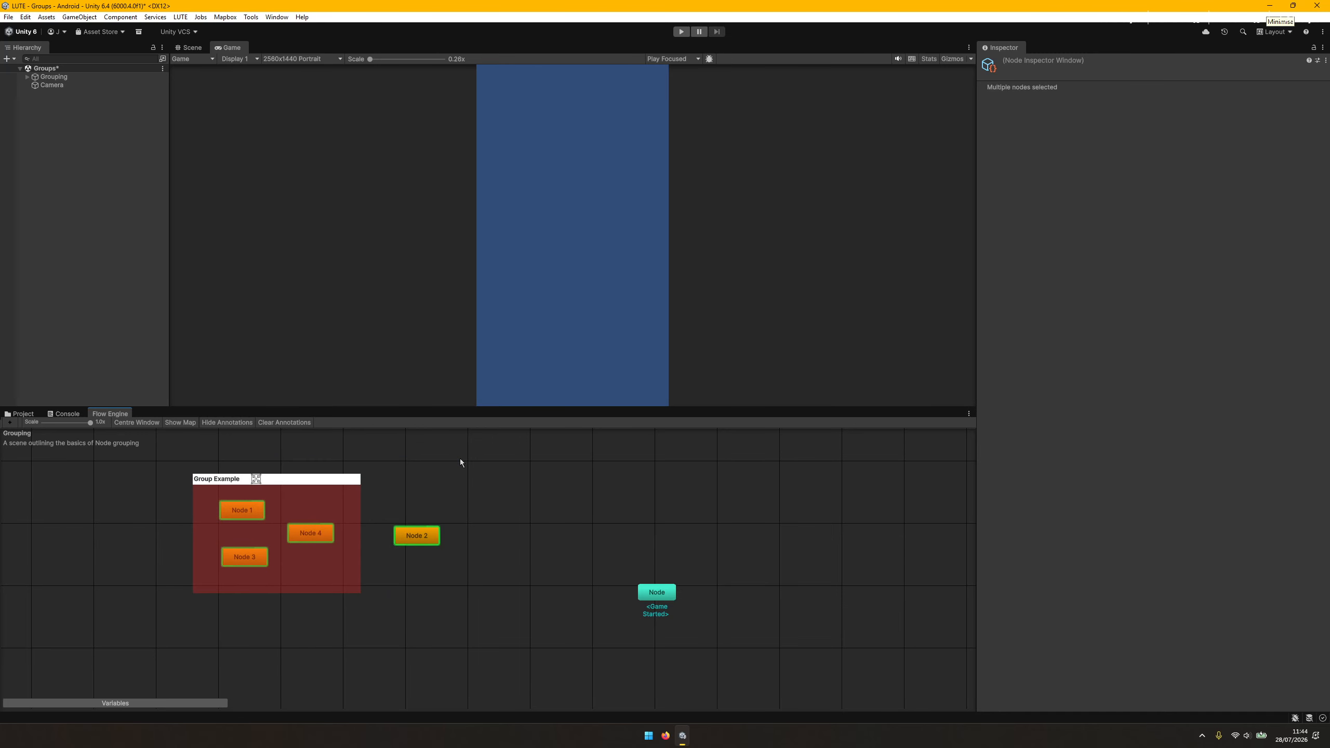
right_click(426, 536)
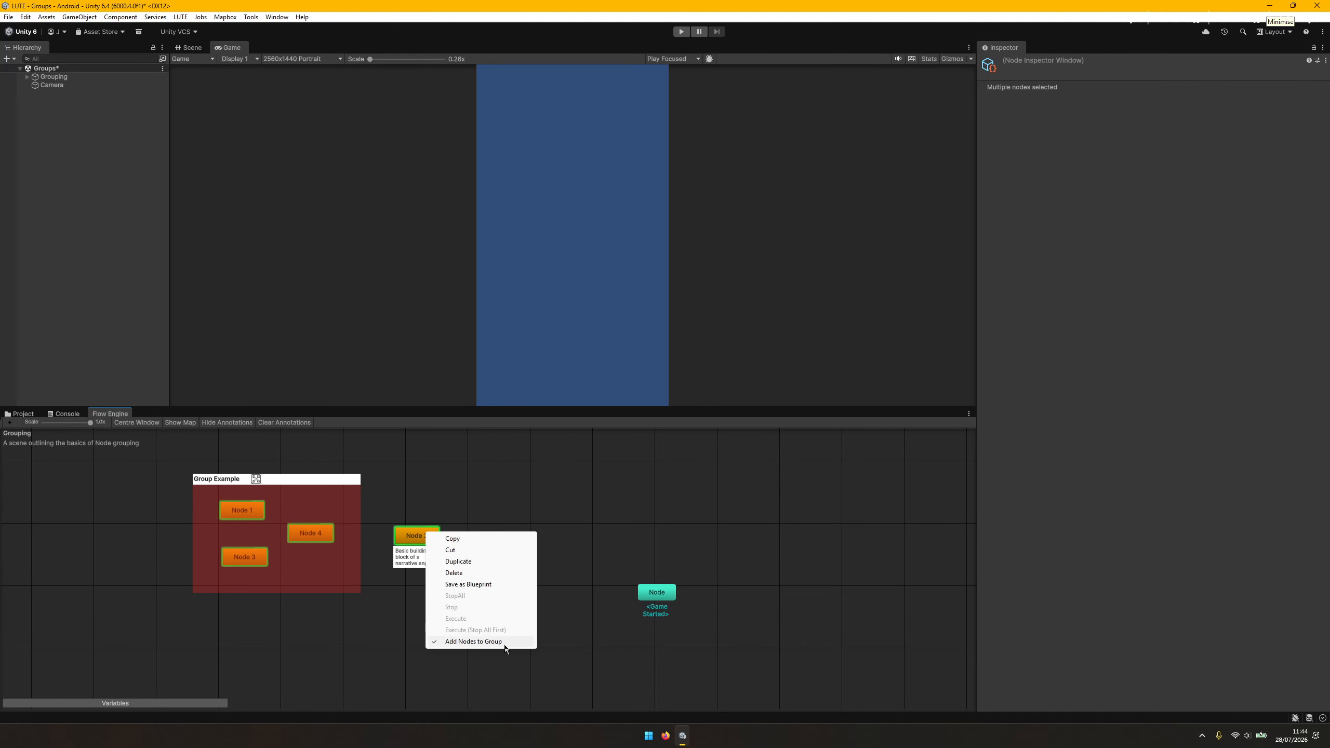
left_click(486, 642)
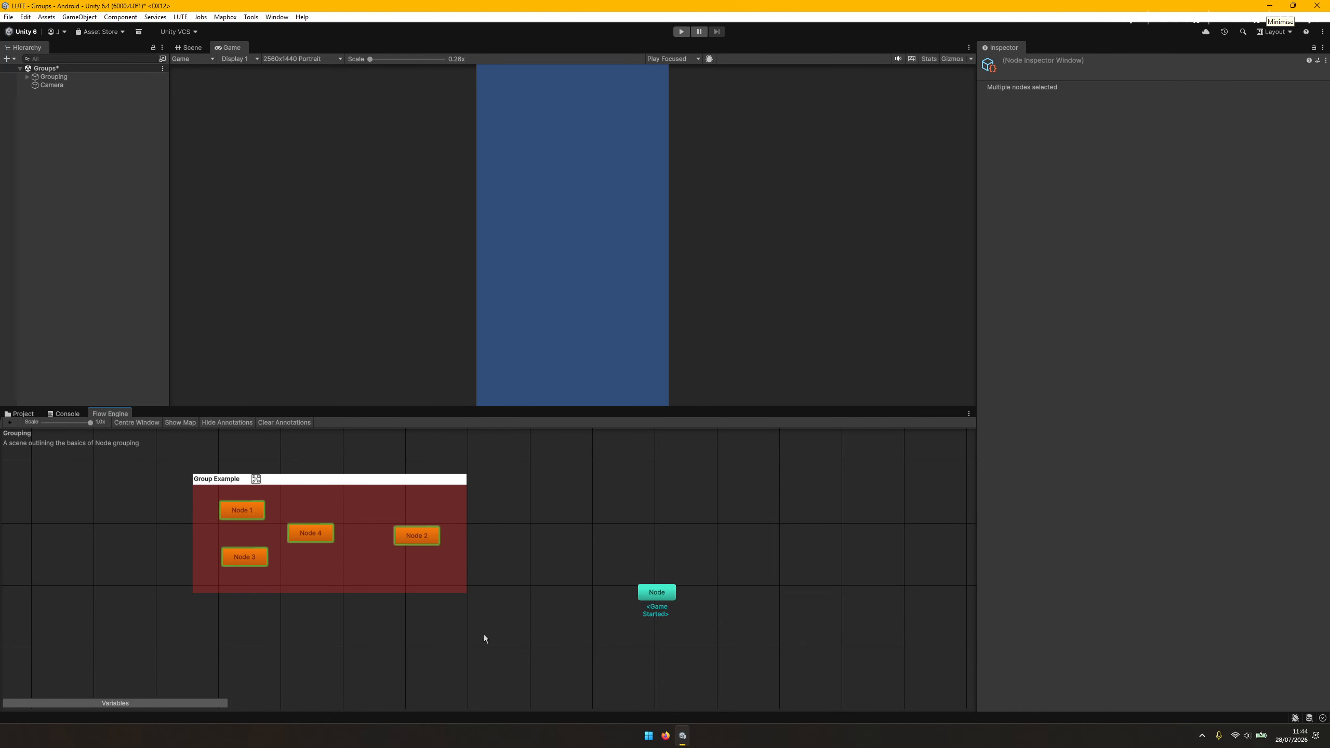
left_click(440, 578)
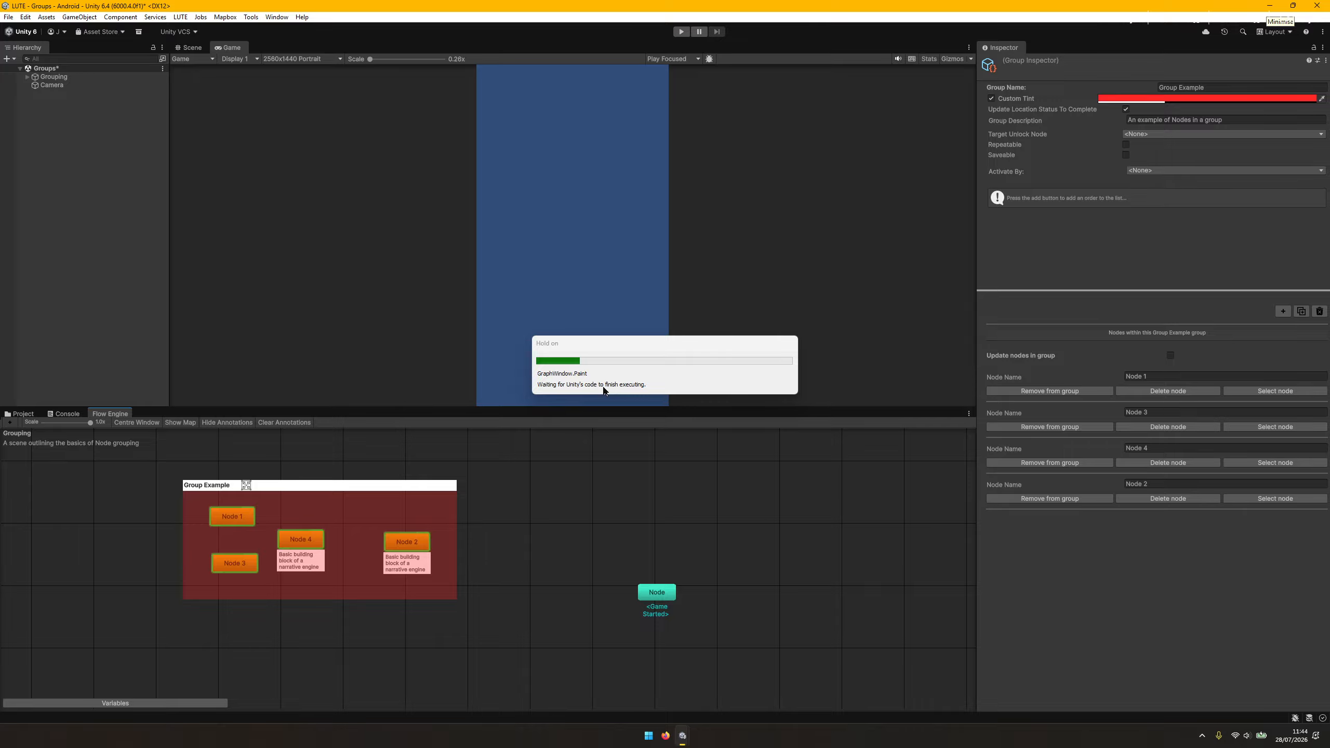
Ungroup Node 2 from Group Example and move it well away to the right of the group.
left_click(414, 547)
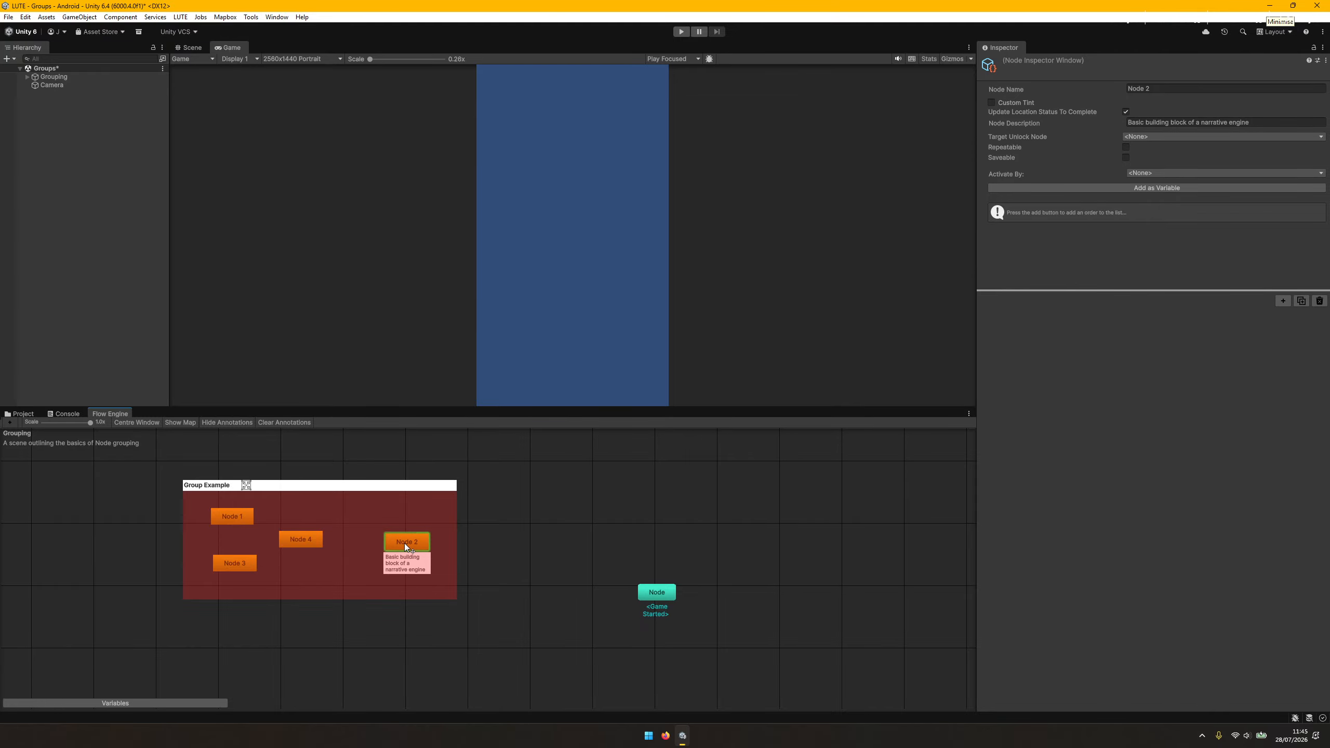
right_click(404, 544)
left_click(454, 655)
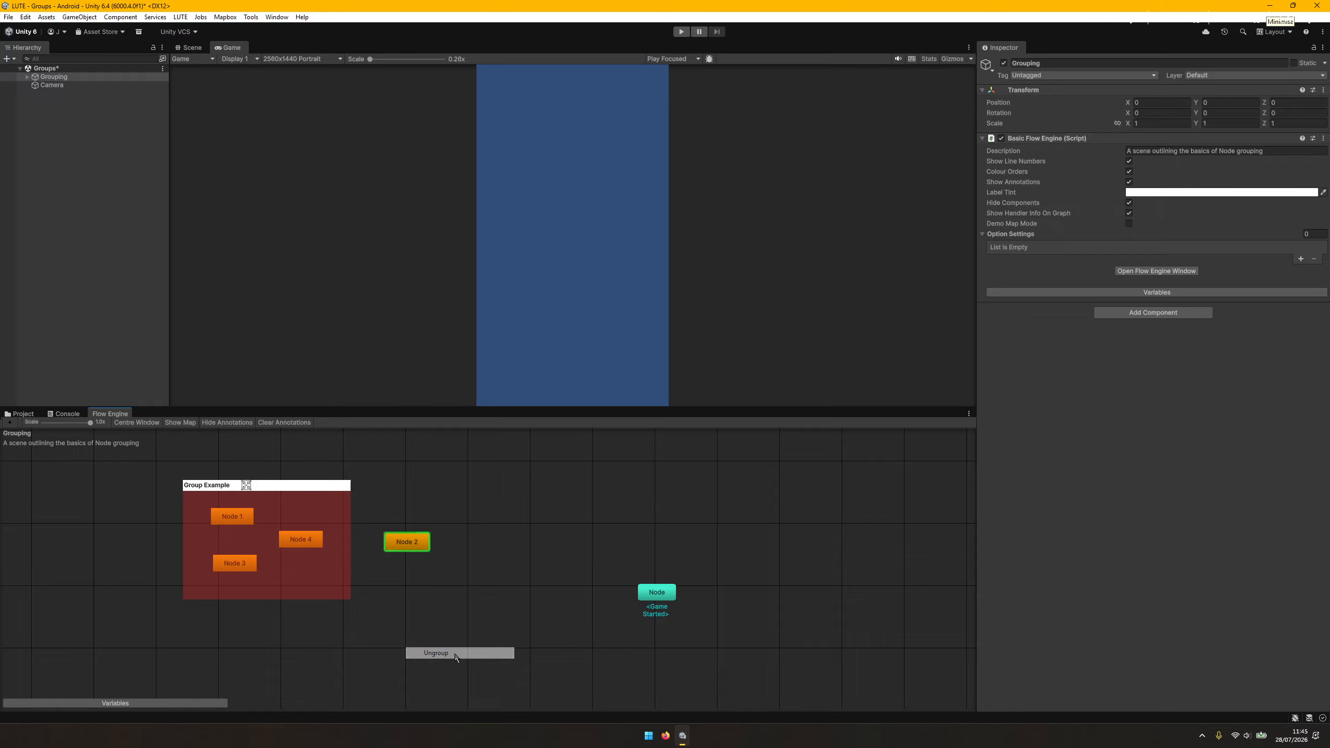
left_click_drag(410, 546, 512, 534)
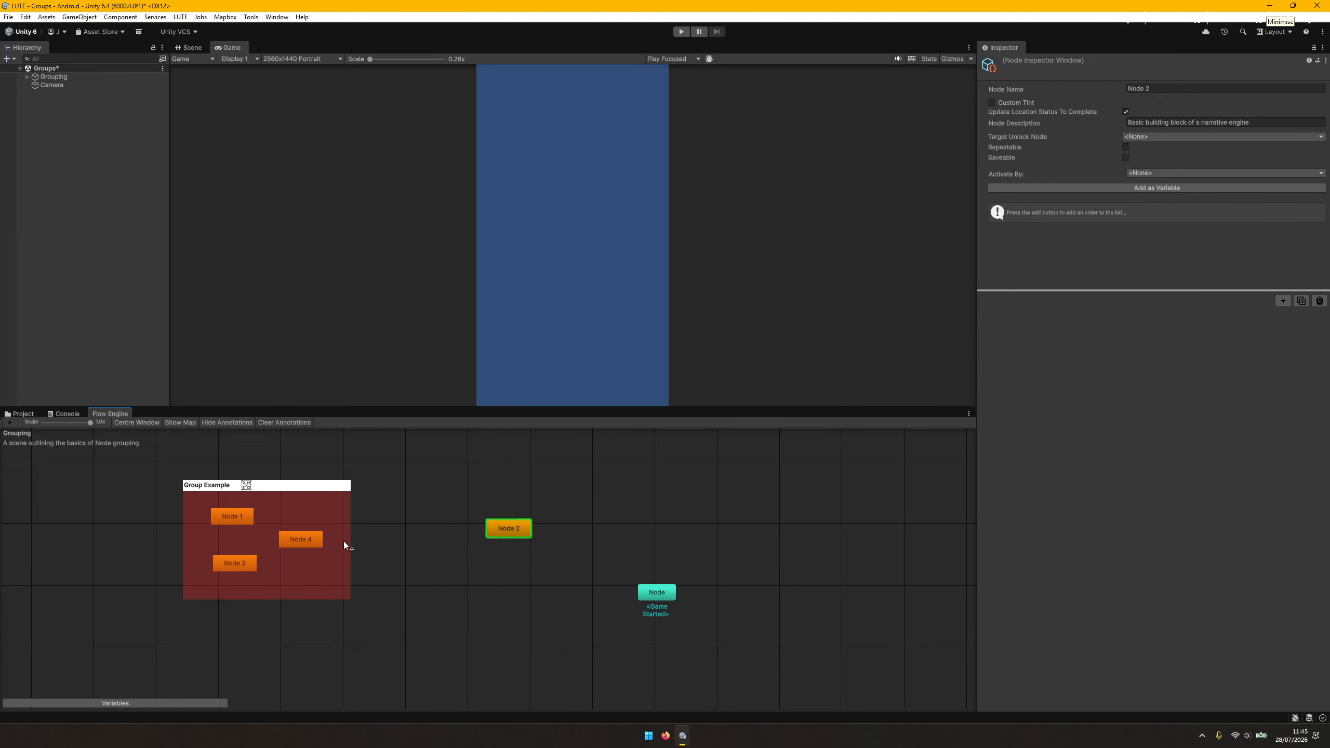
Enable updating of the nodes in Group Example and look through the orders that can be added to it.
left_click(322, 578)
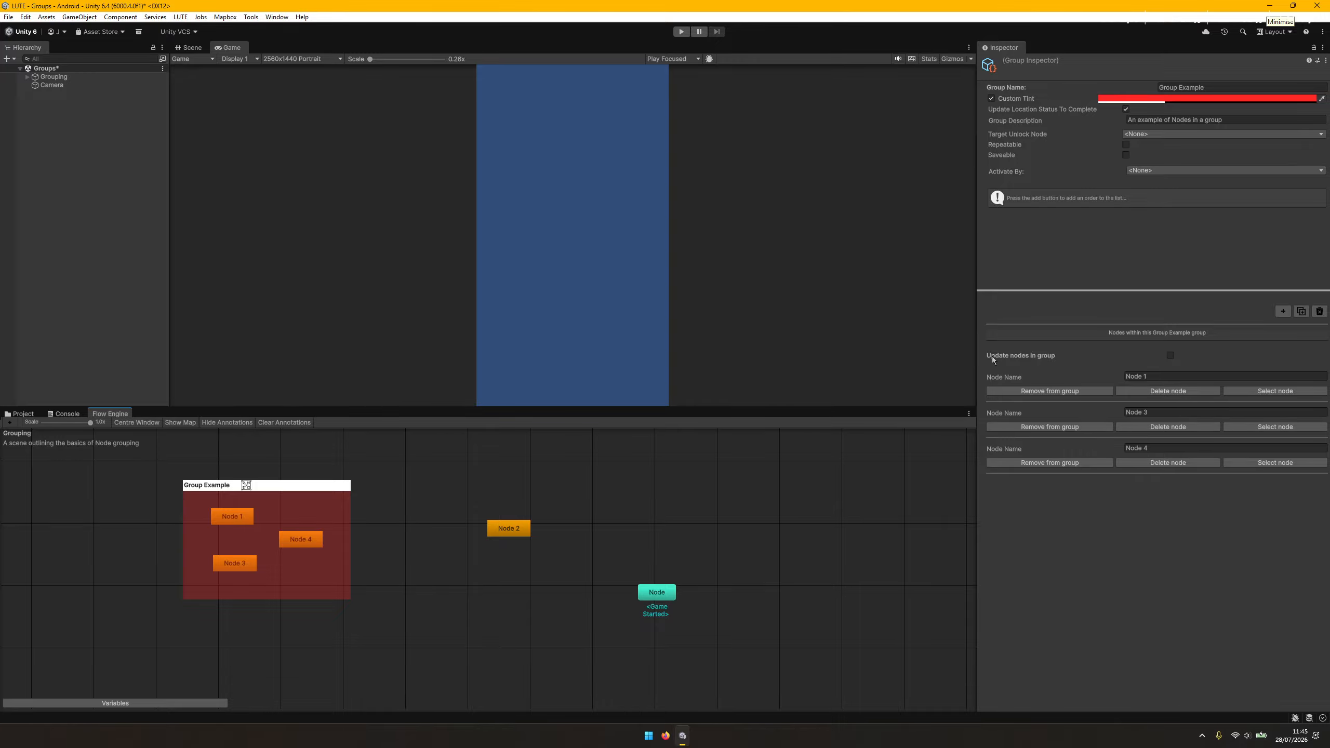
left_click(1171, 356)
left_click(1281, 312)
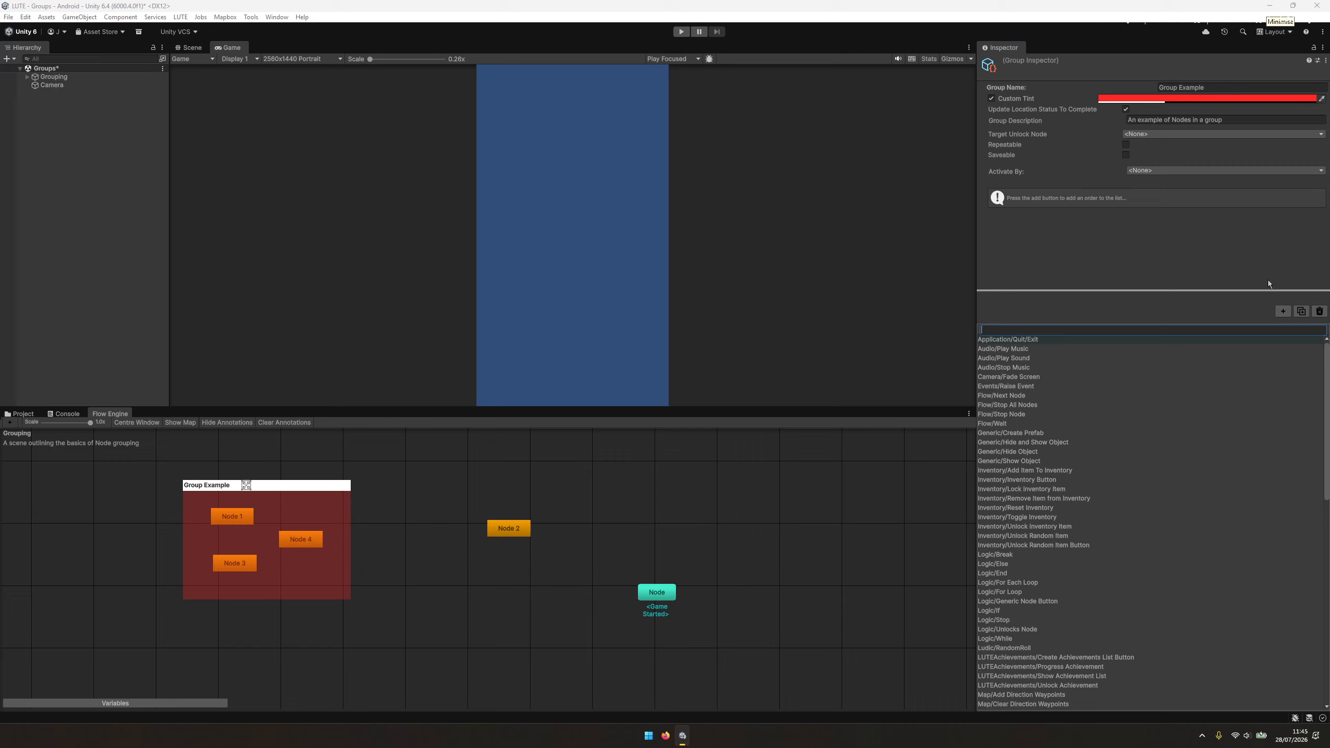
left_click(1233, 278)
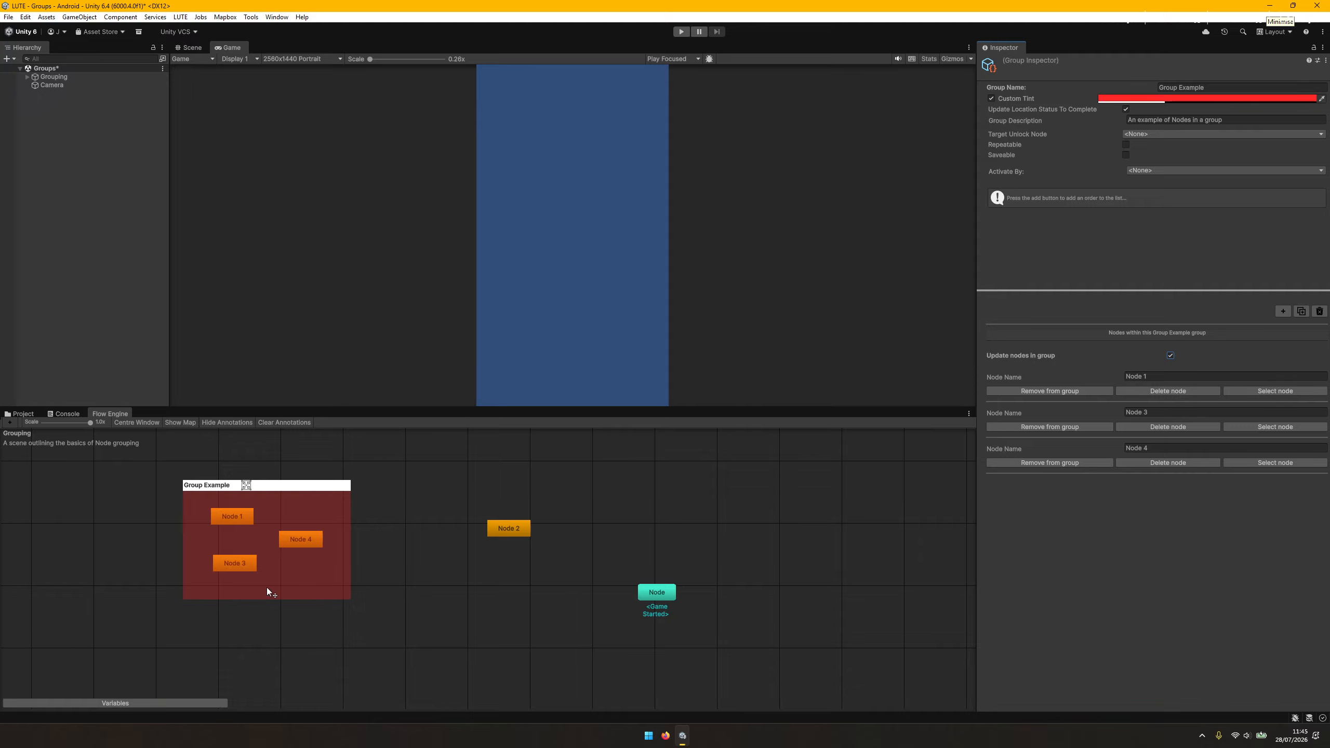
Make Group Example activate by On Location and inspect the activation settings of Node 1.
left_click(1159, 171)
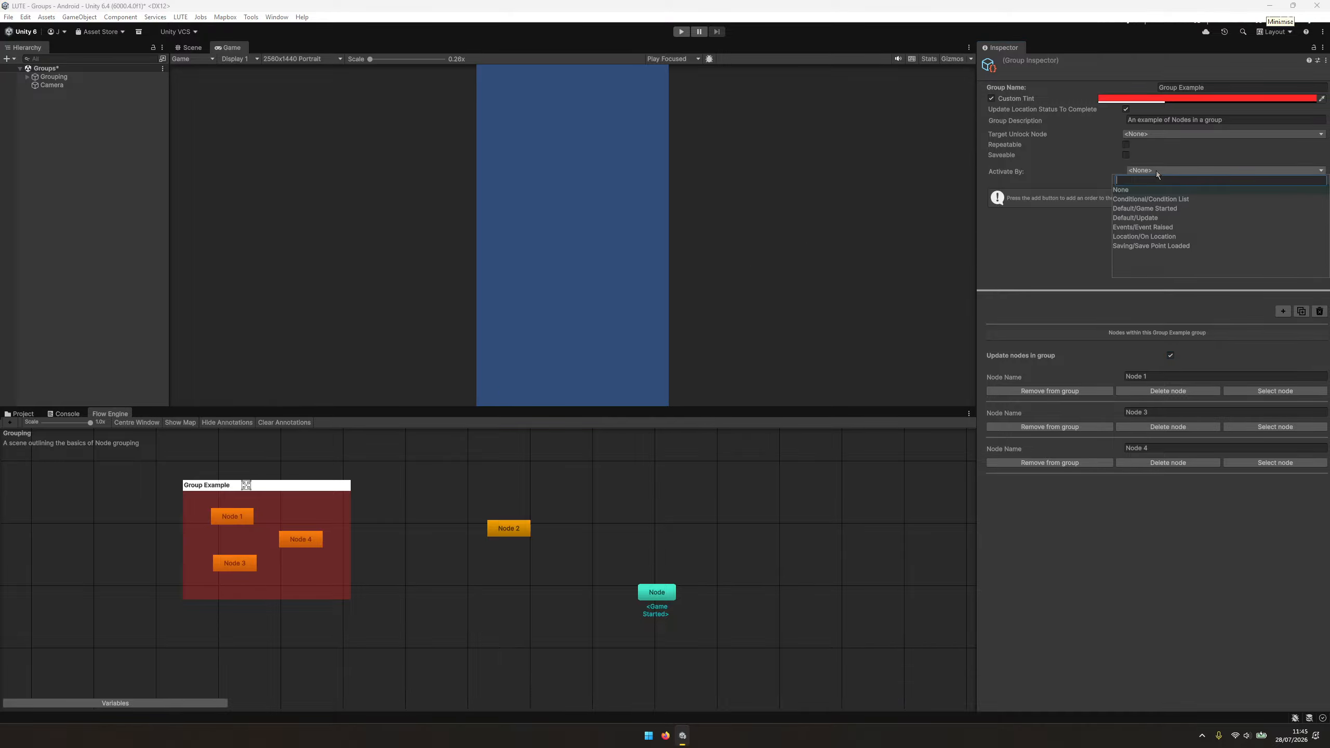
left_click(1149, 237)
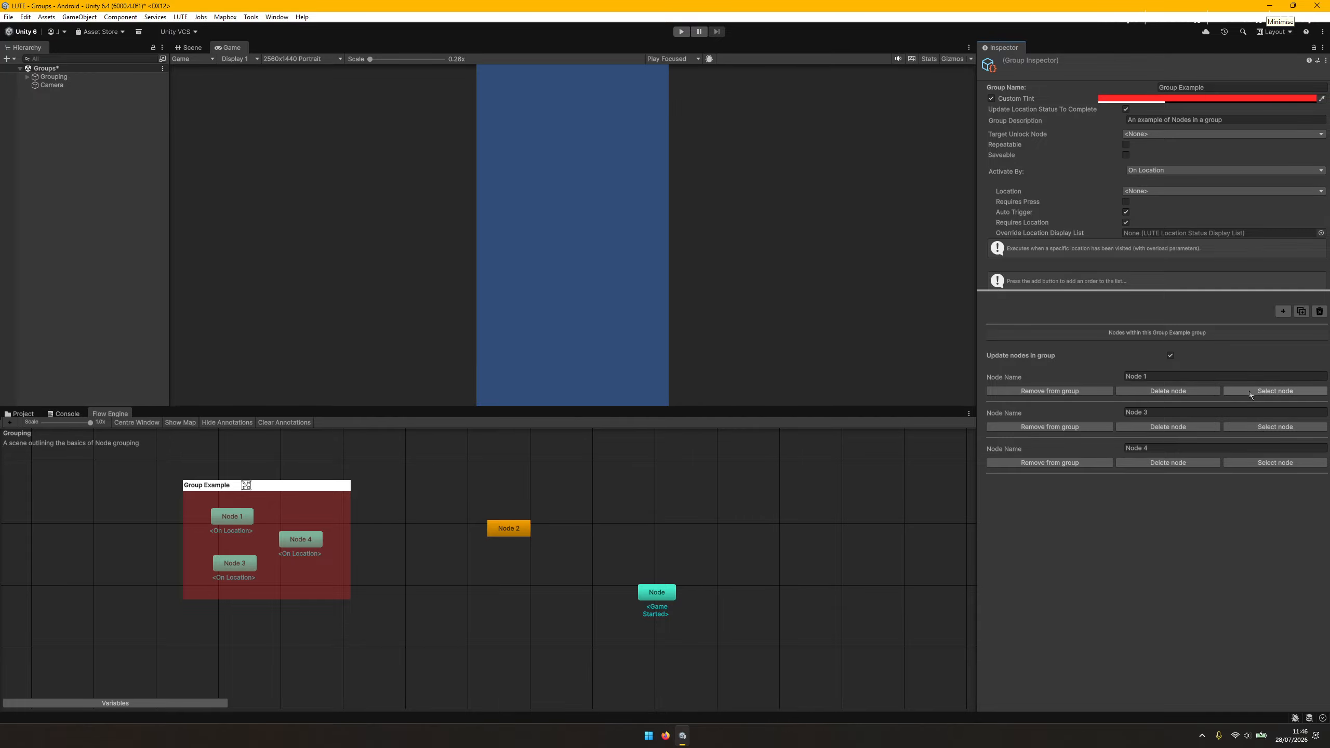
left_click(1270, 394)
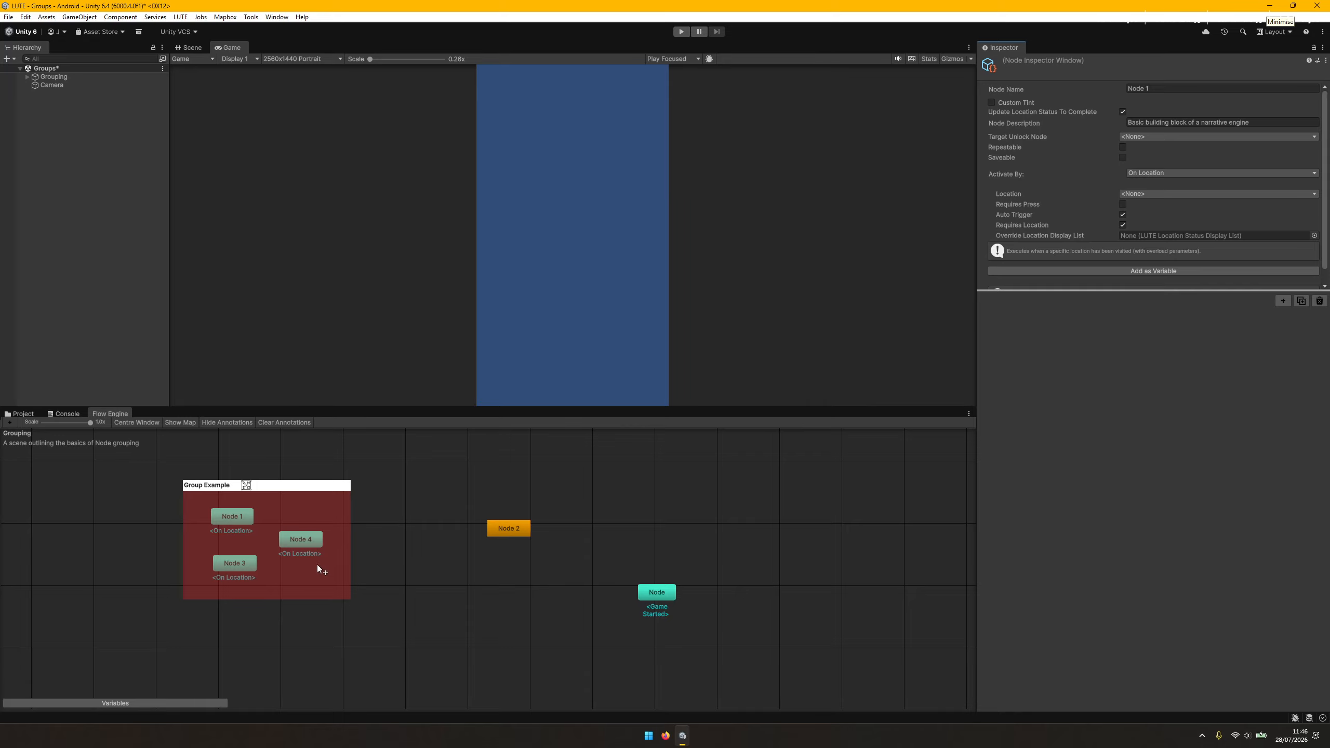
Return to Group Example's settings, shift the group slightly in the graph and set its activation to None.
left_click_drag(317, 565, 316, 568)
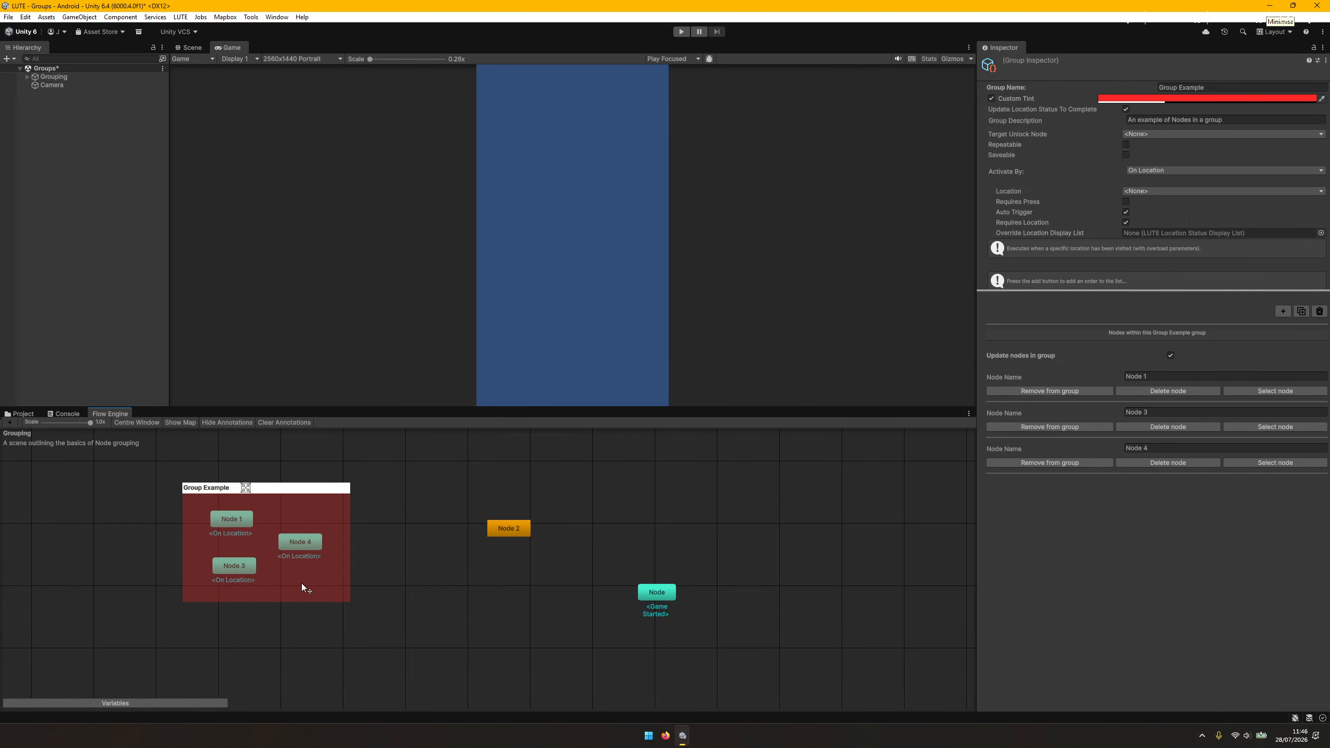
left_click_drag(307, 584, 320, 587)
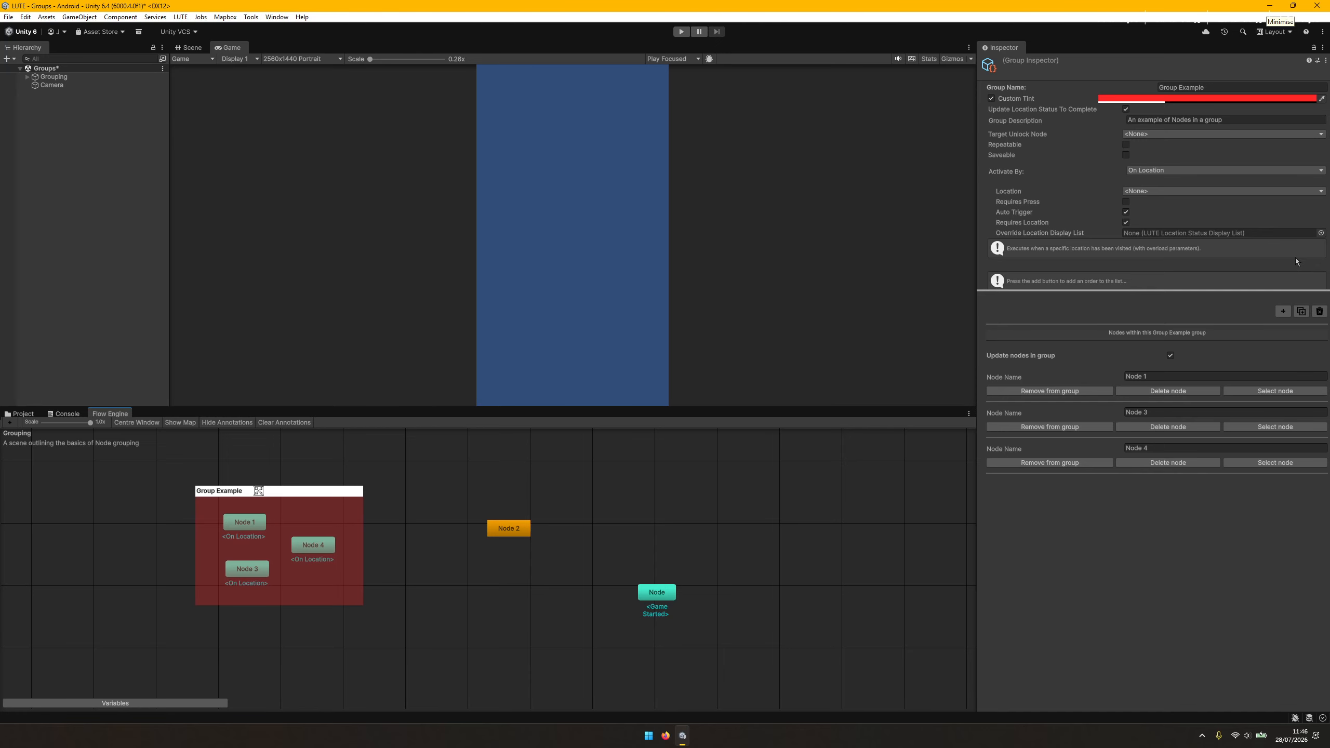
left_click(1181, 171)
left_click(1164, 180)
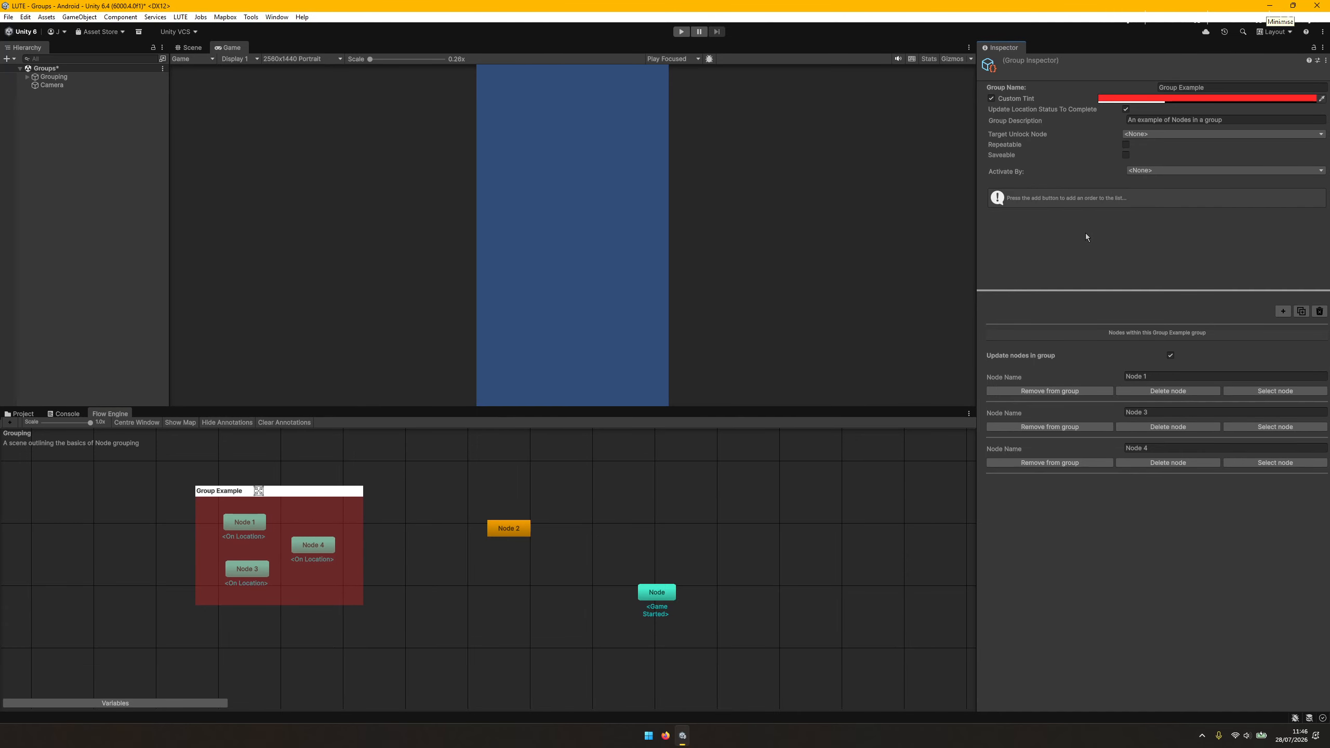